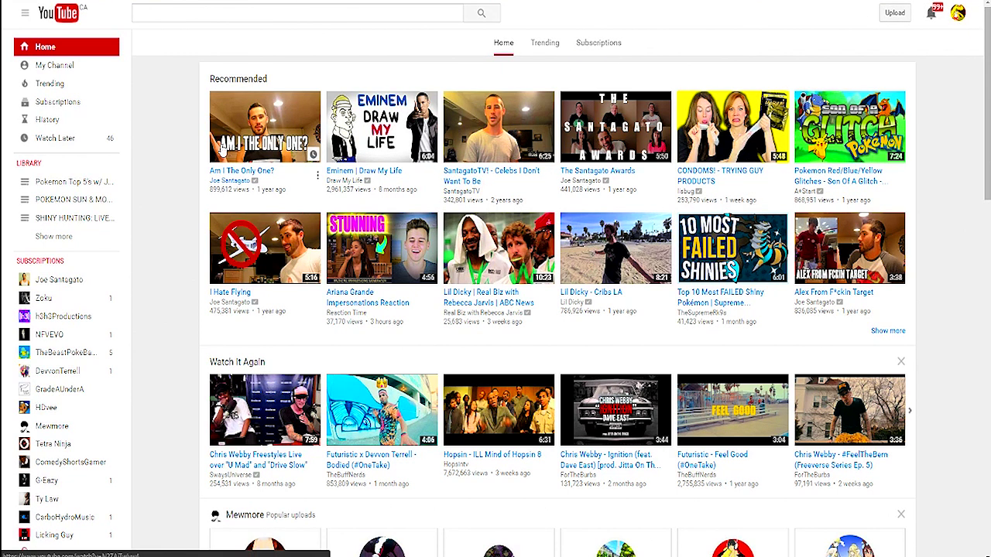
# Search for 'JasonNation', pick the 'jasonnation gaming' suggestion, and open the JasonNation Gaming channel
pyautogui.click(379, 12)
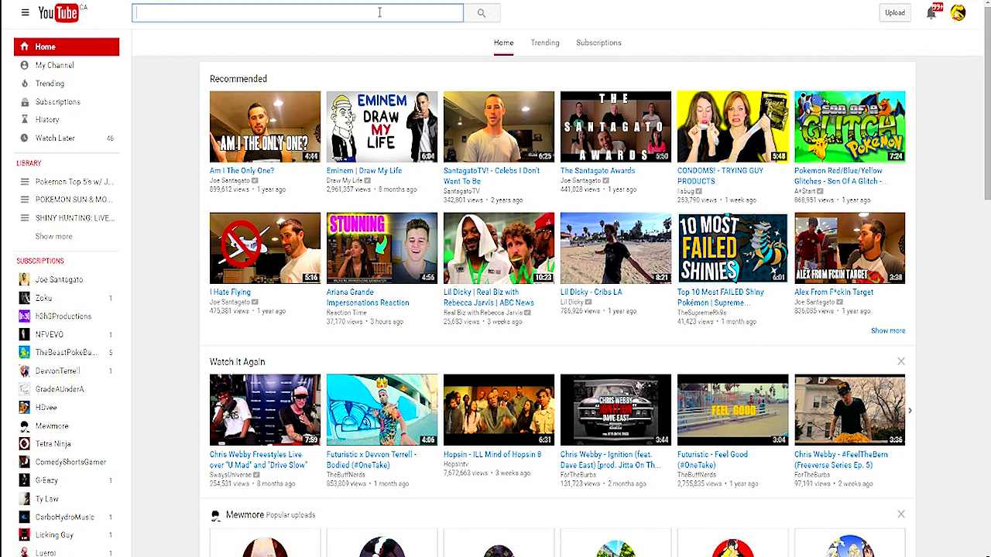
pyautogui.write('Jason')
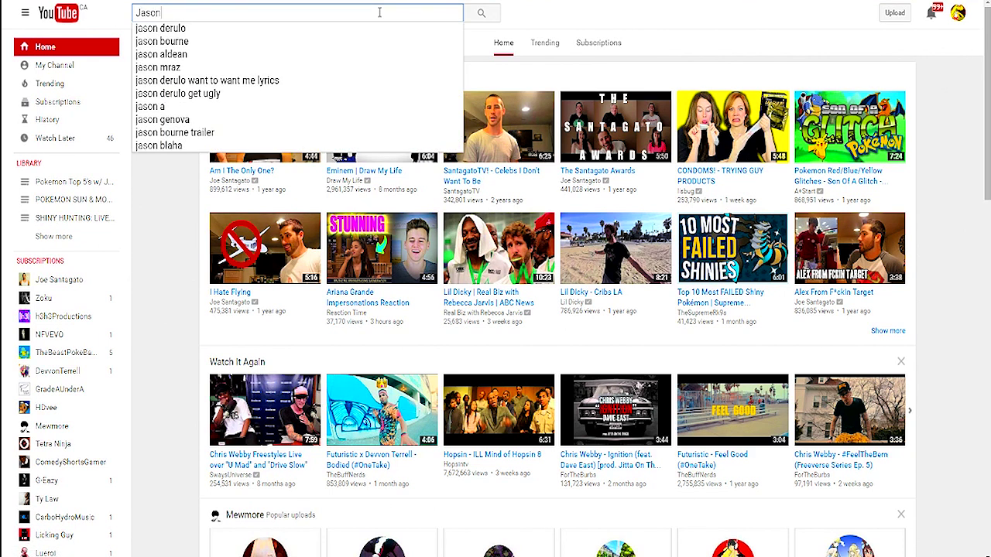
pyautogui.write('Nation')
pyautogui.press('Down')
pyautogui.press('Down')
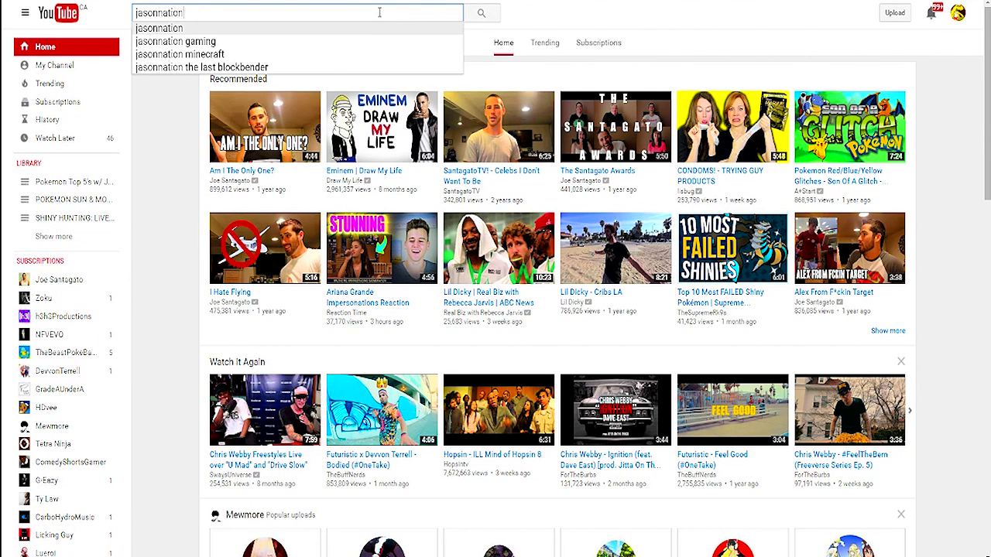
pyautogui.press('Return')
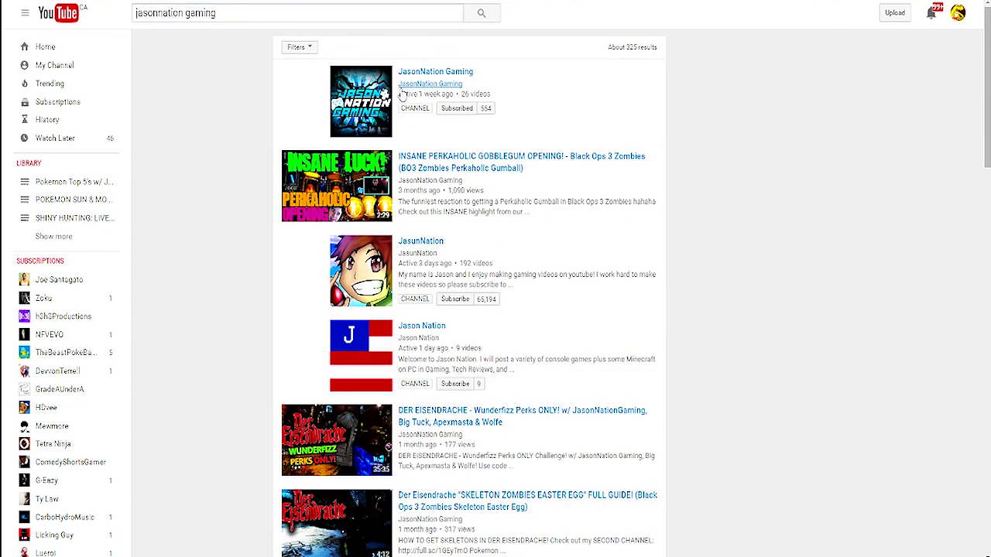
pyautogui.click(376, 93)
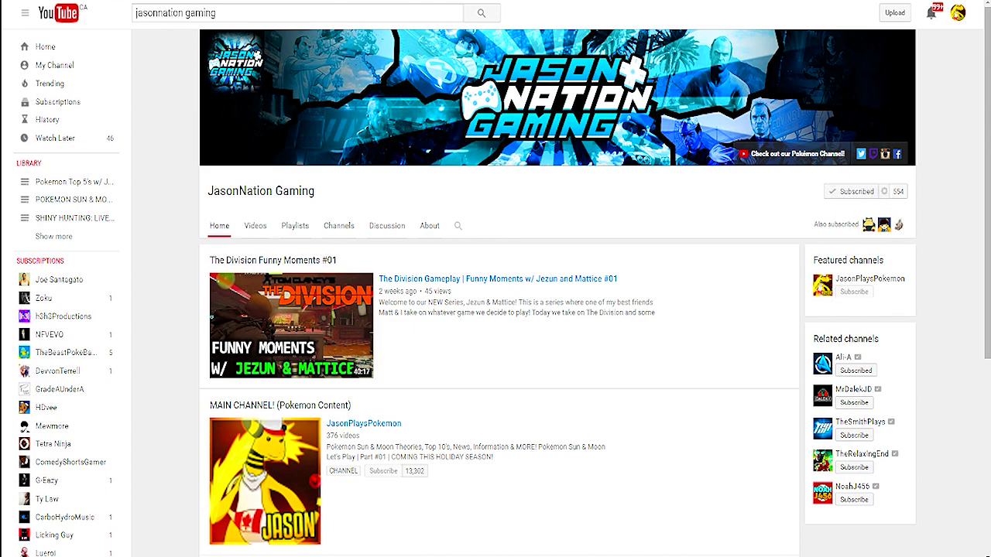
pyautogui.click(825, 496)
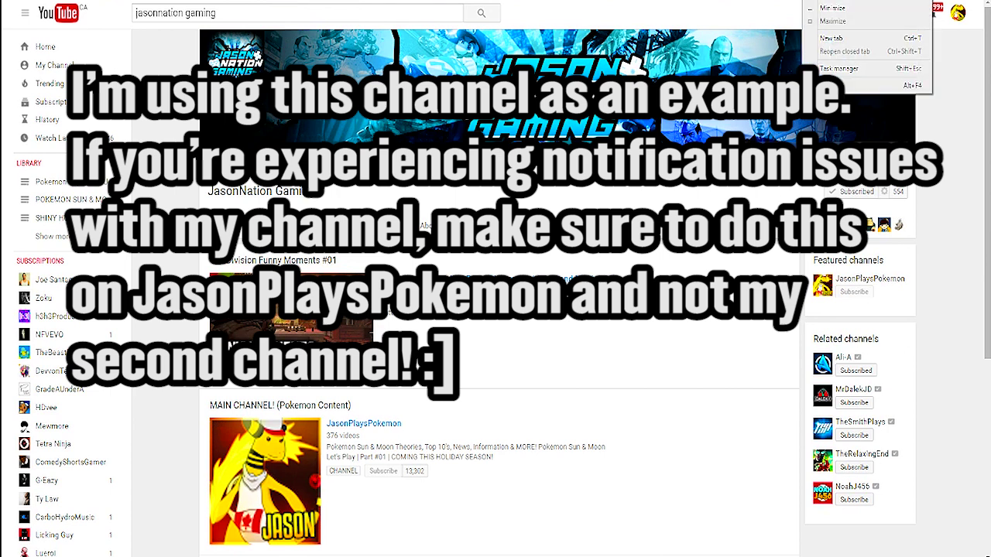
# Toggle 'Send me all notifications' in the channel's bell dialog, then go to Manage settings
pyautogui.click(889, 195)
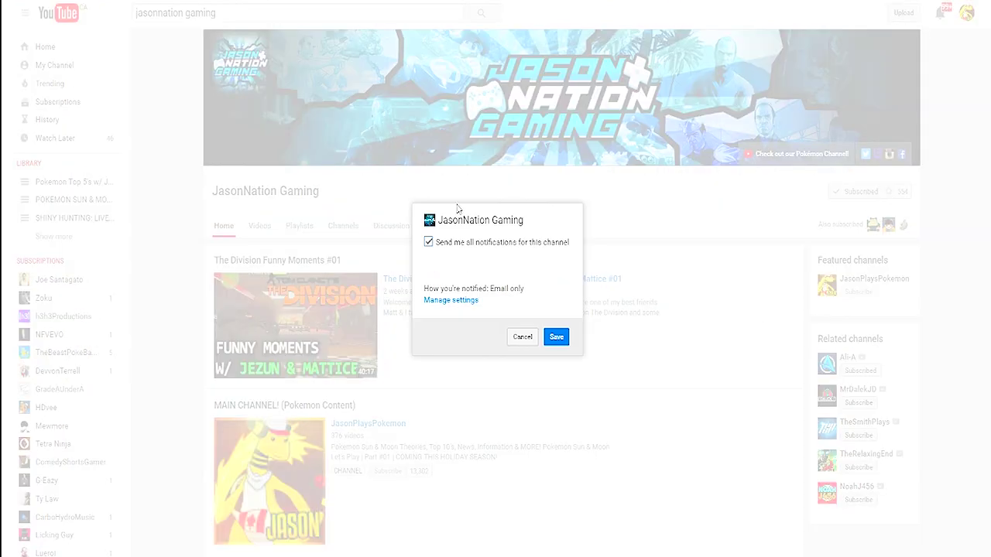
pyautogui.click(497, 243)
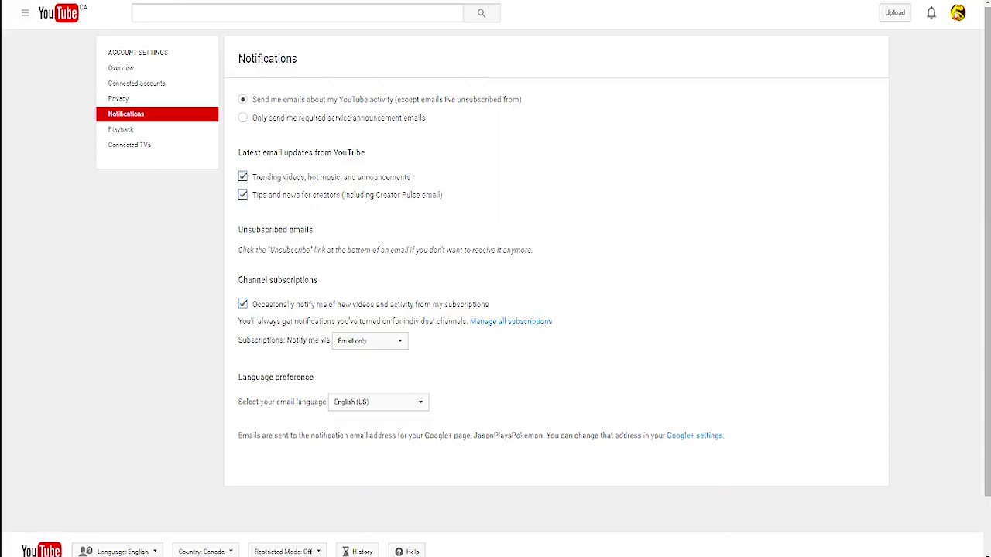
pyautogui.click(424, 304)
# Highlight the Channel subscriptions heading, then clear the highlight and dismiss the context menu
pyautogui.moveTo(238, 280); pyautogui.dragTo(332, 275)
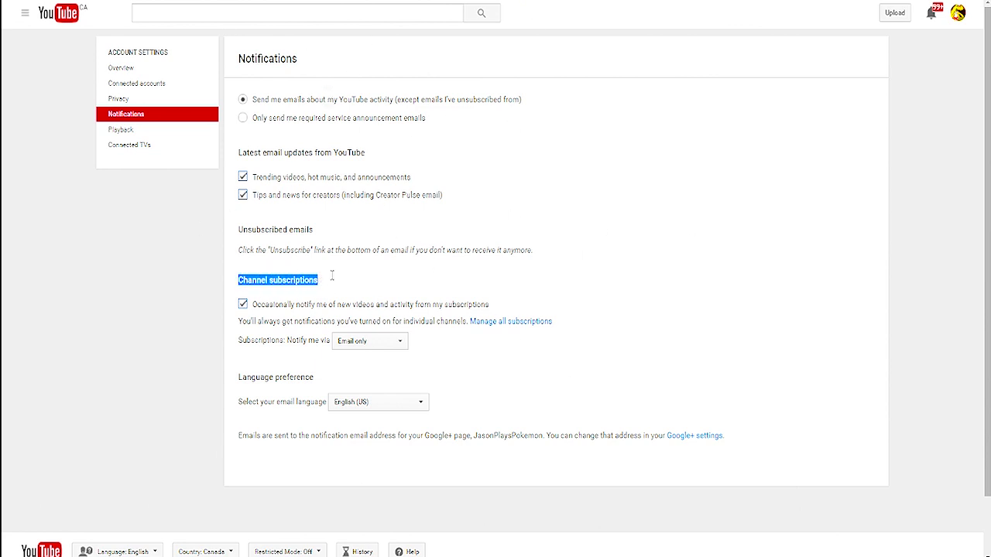
pyautogui.click(258, 285)
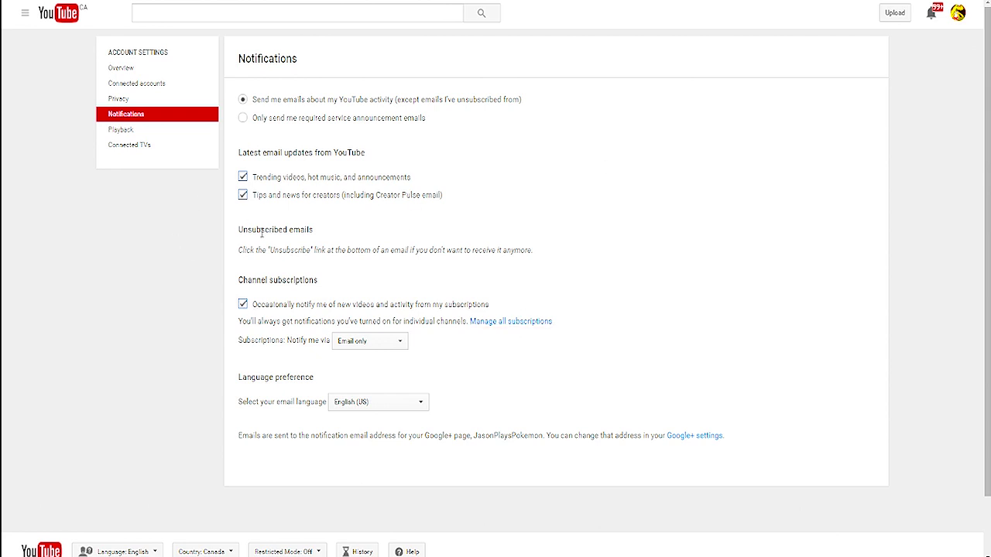
pyautogui.rightClick(262, 290)
pyautogui.click(534, 290)
# Keep 'Notify me via' on Email only and open Manage all subscriptions
pyautogui.click(350, 341)
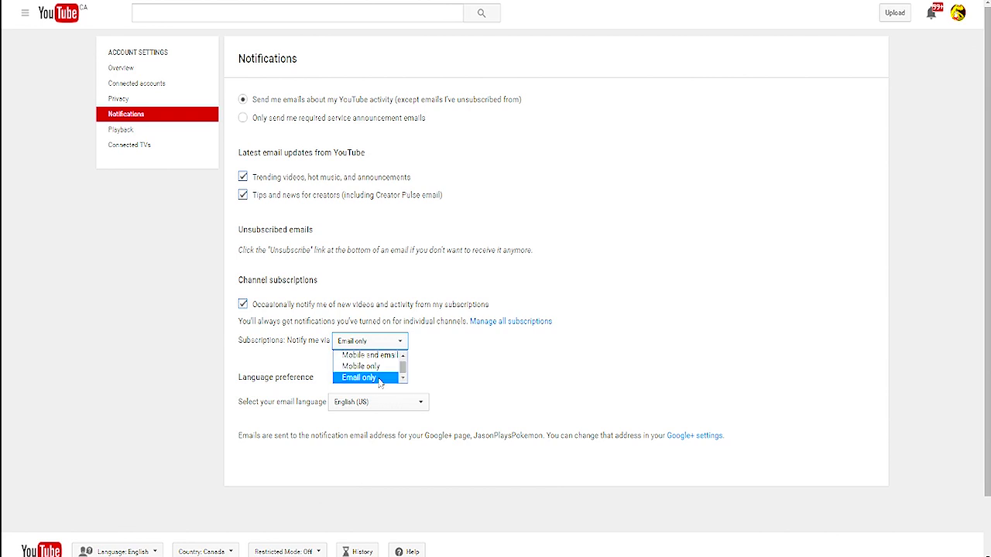
pyautogui.click(360, 379)
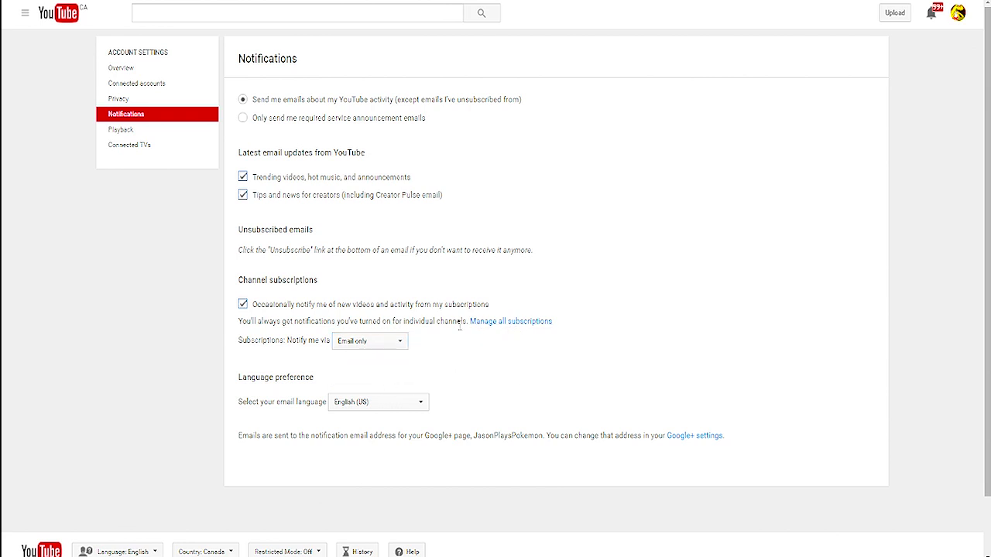
pyautogui.moveTo(240, 332); pyautogui.dragTo(470, 324)
pyautogui.click(477, 364)
pyautogui.click(482, 325)
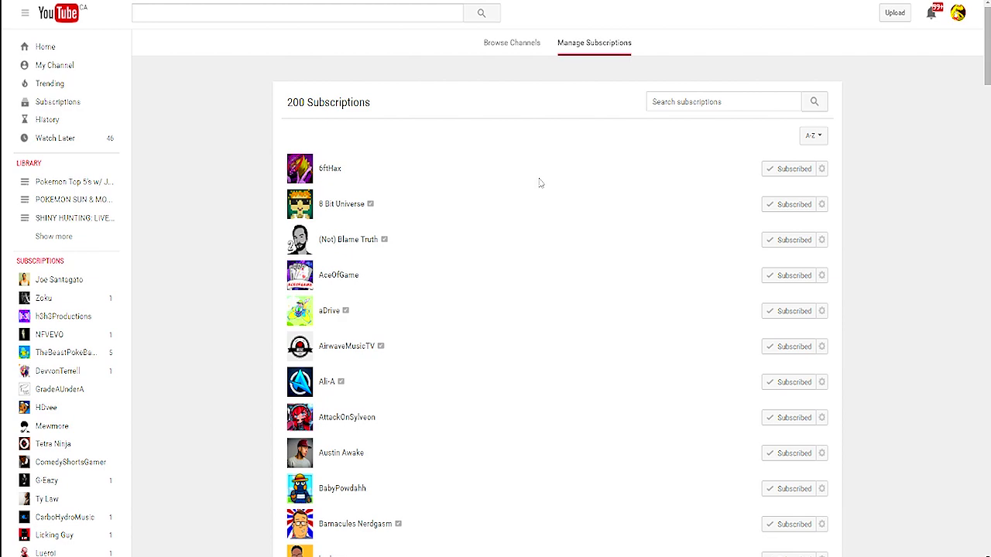
# Scroll through the 200-channel Manage Subscriptions list
pyautogui.scroll(-1, 503, 215)
pyautogui.scroll(-1, 502, 217)
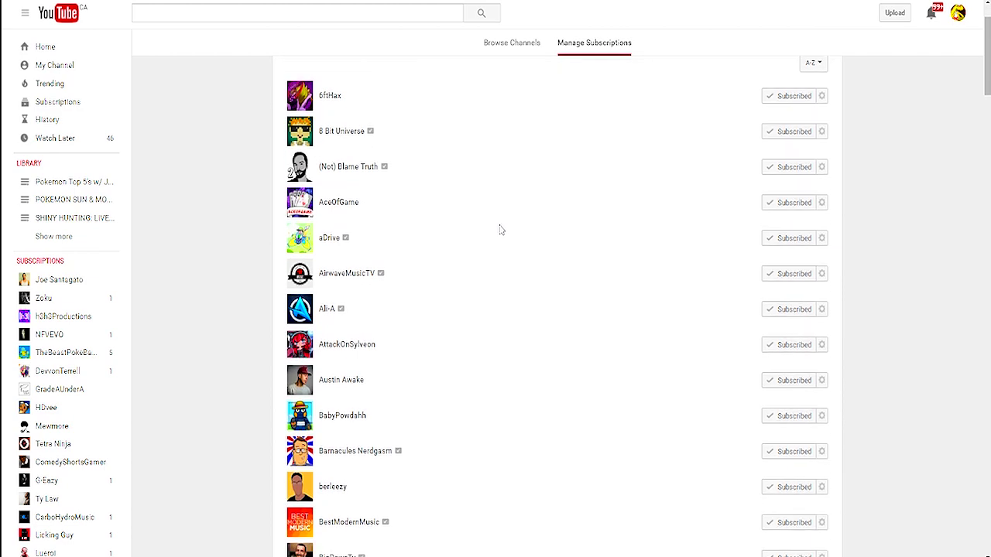
pyautogui.scroll(2, 602, 234)
pyautogui.scroll(-5, 611, 232)
pyautogui.scroll(-20, 570, 245)
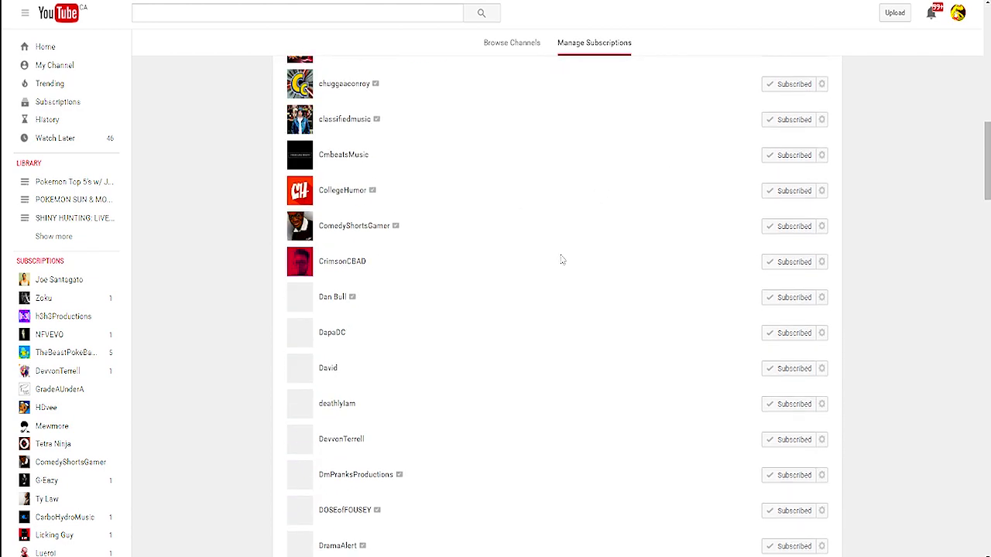
pyautogui.scroll(-5, 548, 283)
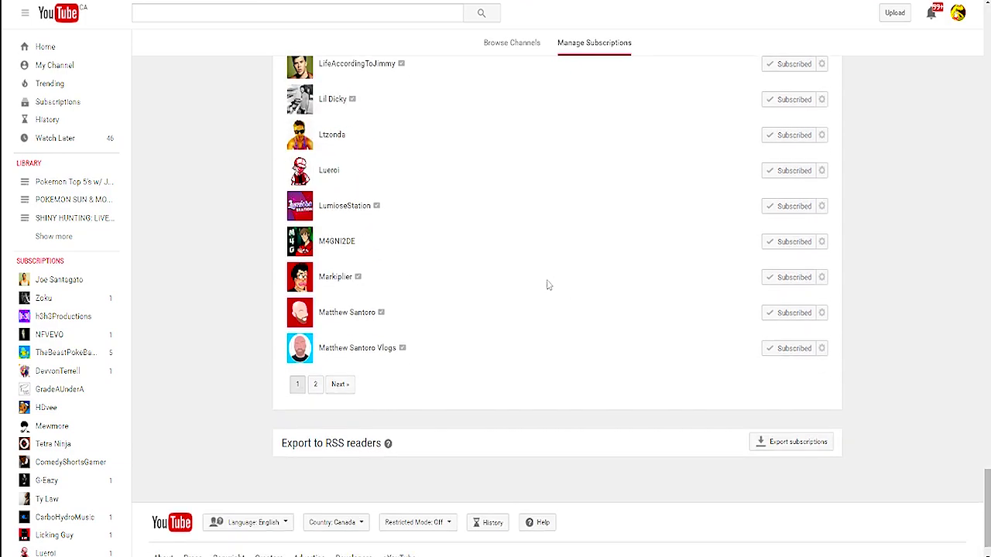
pyautogui.scroll(20, 533, 250)
pyautogui.scroll(15, 530, 248)
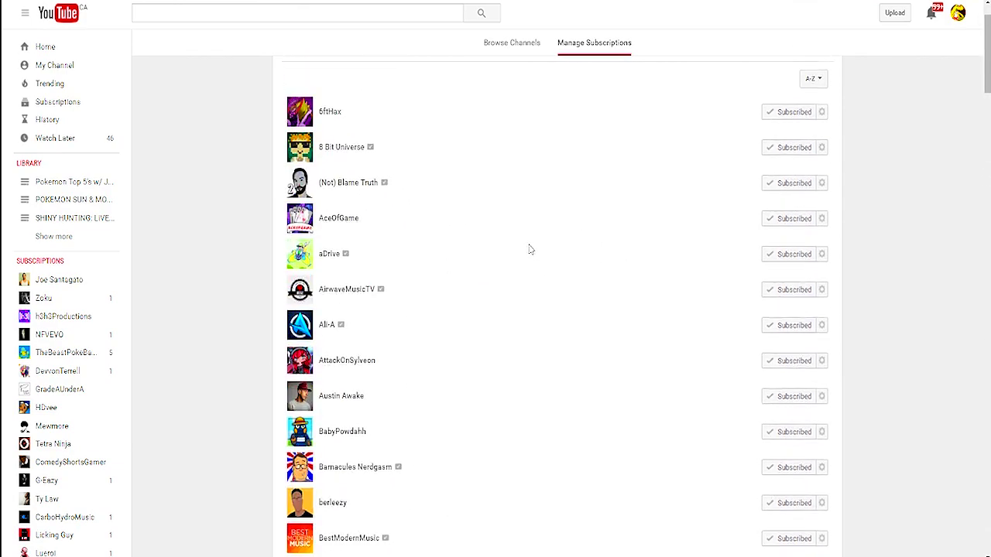
# Search subscriptions for 'JasonNation Gaming' and select the search text
pyautogui.click(729, 101)
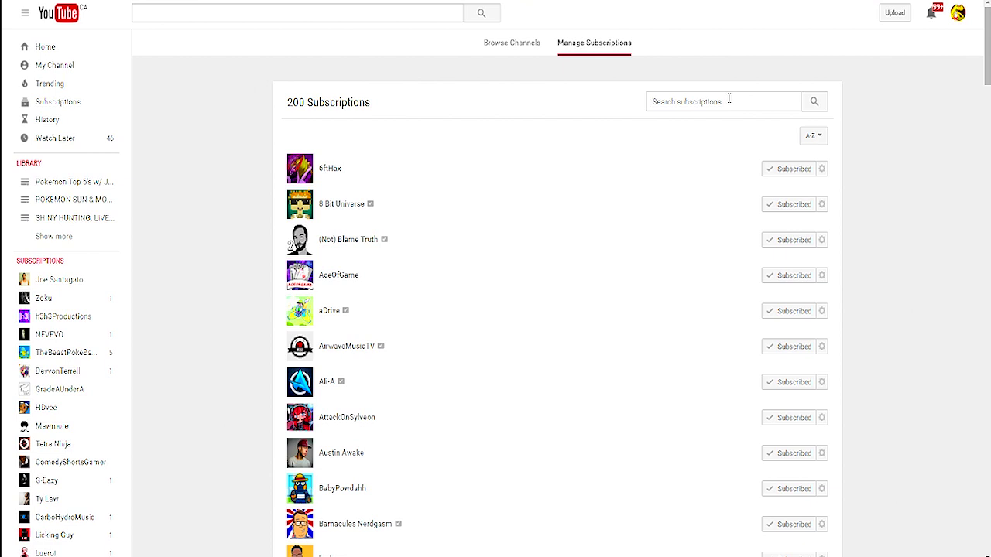
pyautogui.write('JasonNation Gaming')
pyautogui.press('Return')
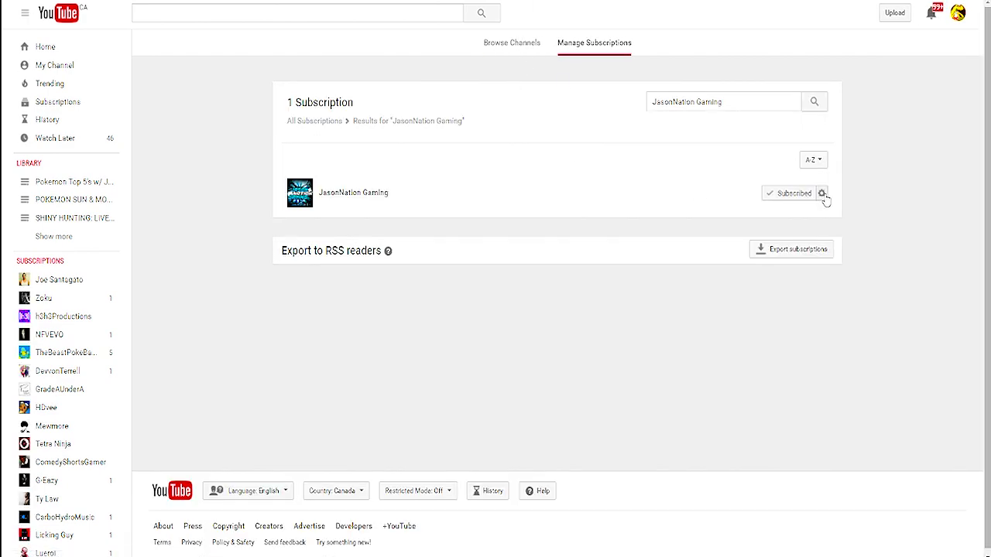
pyautogui.tripleClick(776, 99)
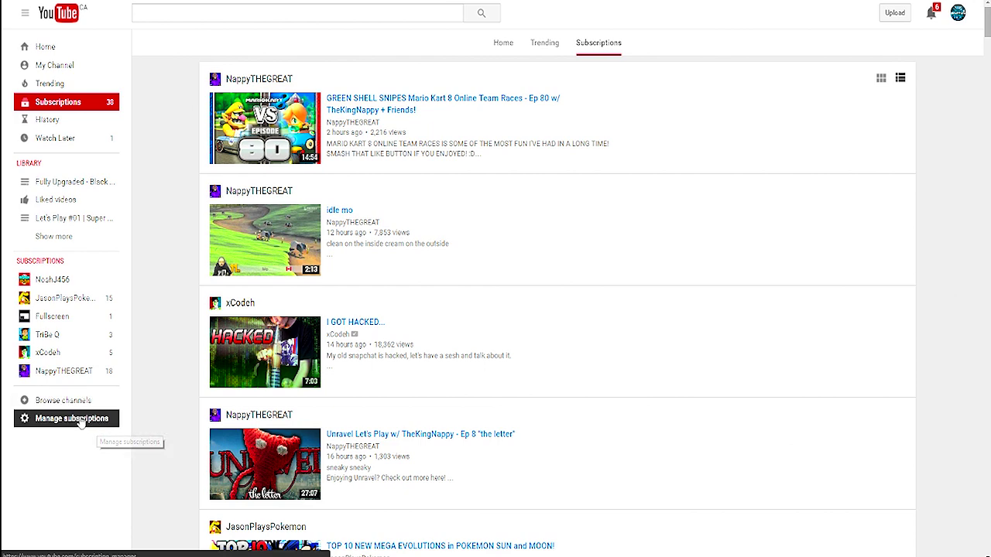
# Check 'Send me all notifications for this channel' for JasonPlaysPokemon, delivered by mobile and email
pyautogui.click(92, 419)
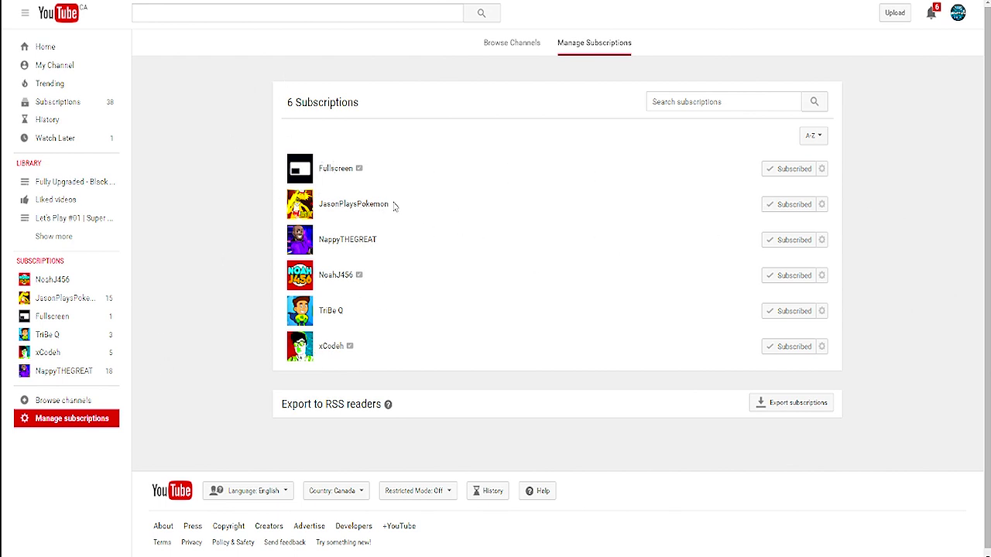
pyautogui.click(821, 204)
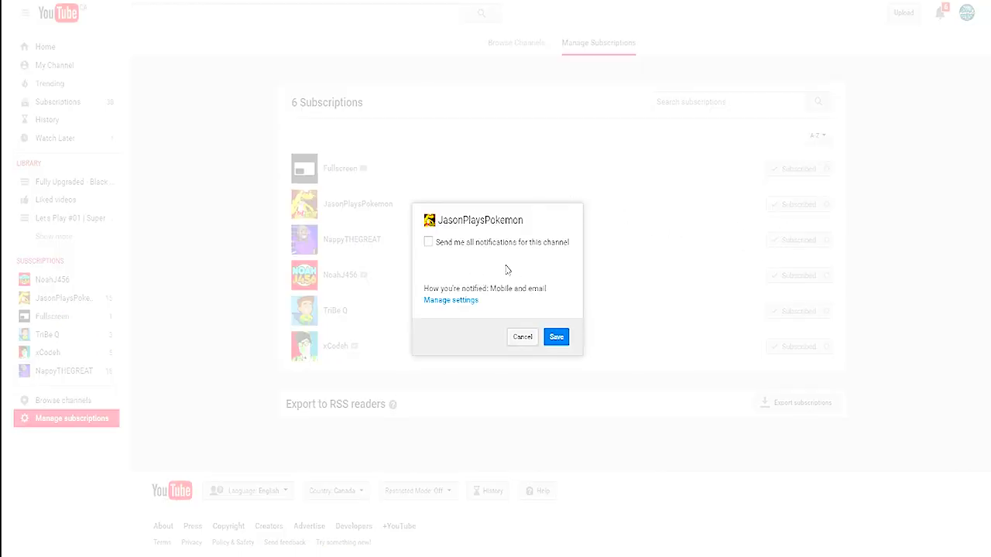
pyautogui.click(465, 245)
pyautogui.doubleClick(499, 288)
# Save JasonPlaysPokemon's notification choice and switch on its 'Uploads a video' toggle
pyautogui.click(556, 337)
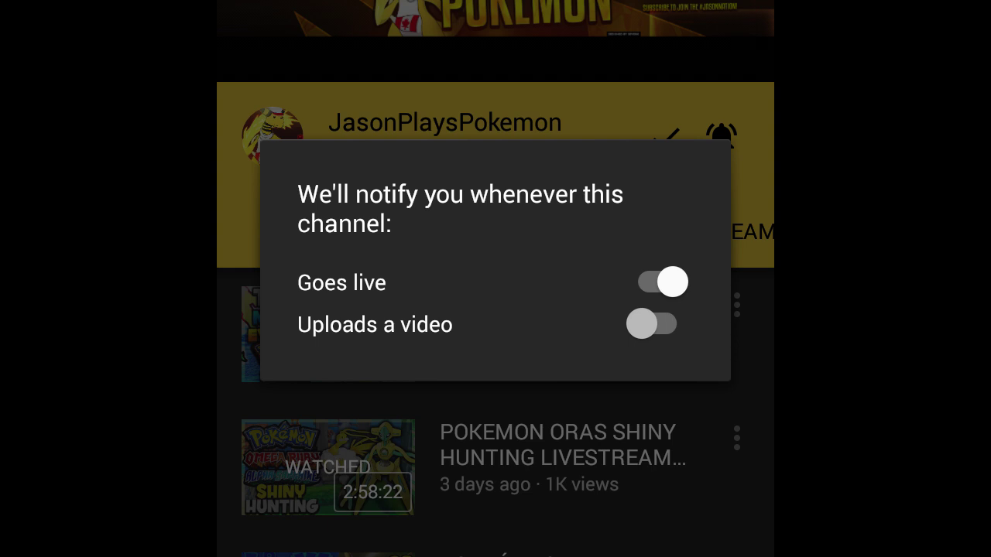
pyautogui.click(656, 324)
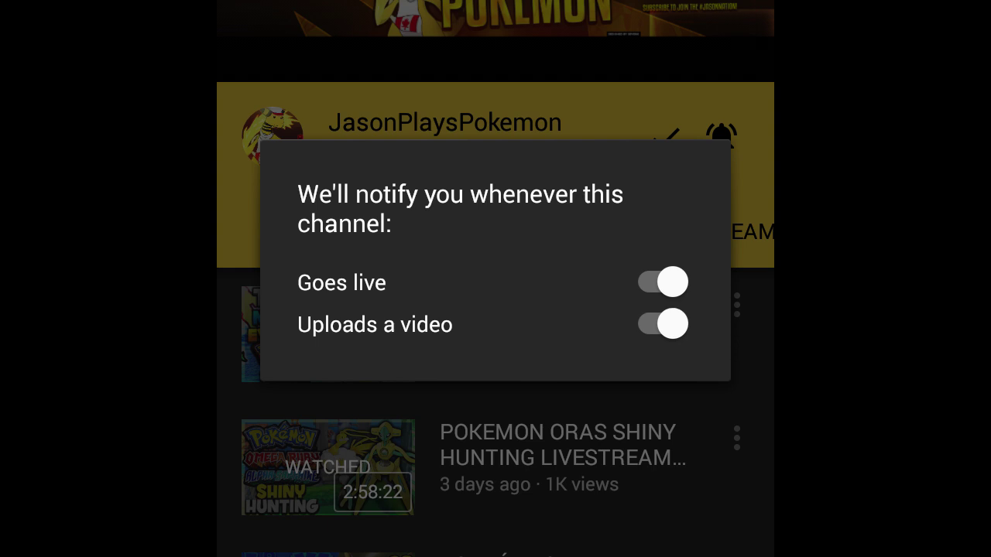